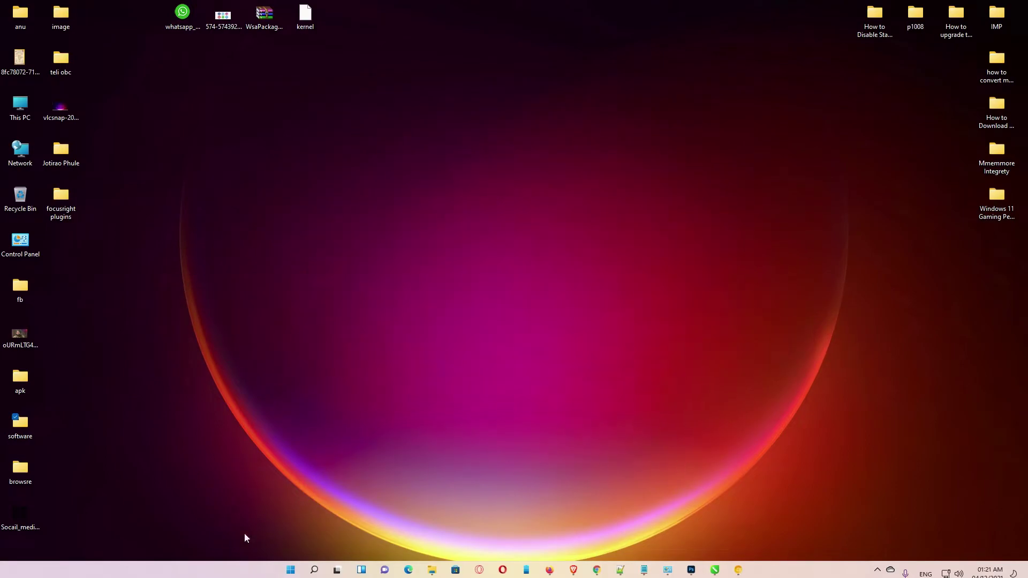
Launch Registry Editor from a Start menu search for 're'
{"action": "left_click", "coordinate": [289, 570]}
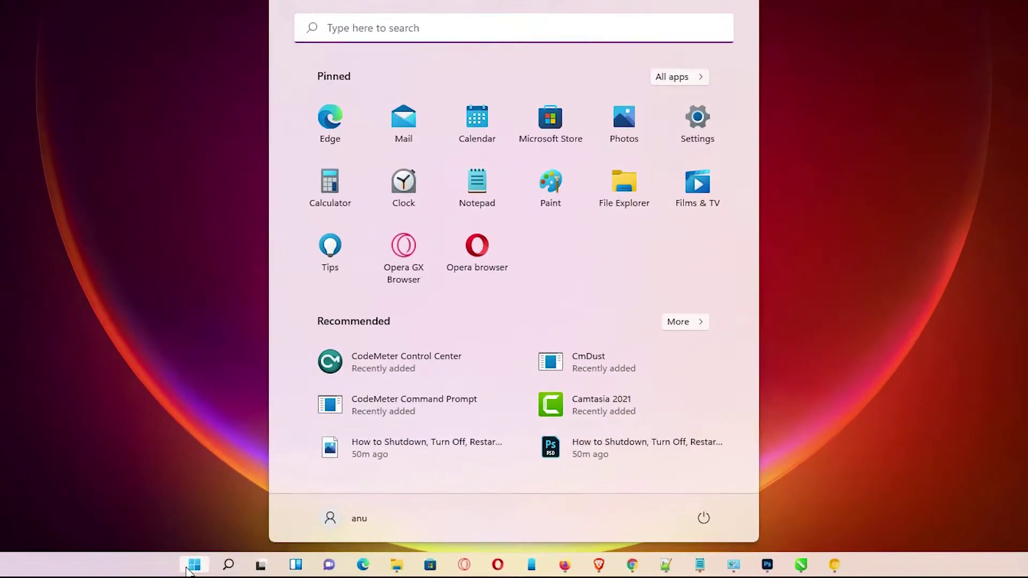
{"action": "type", "text": "re"}
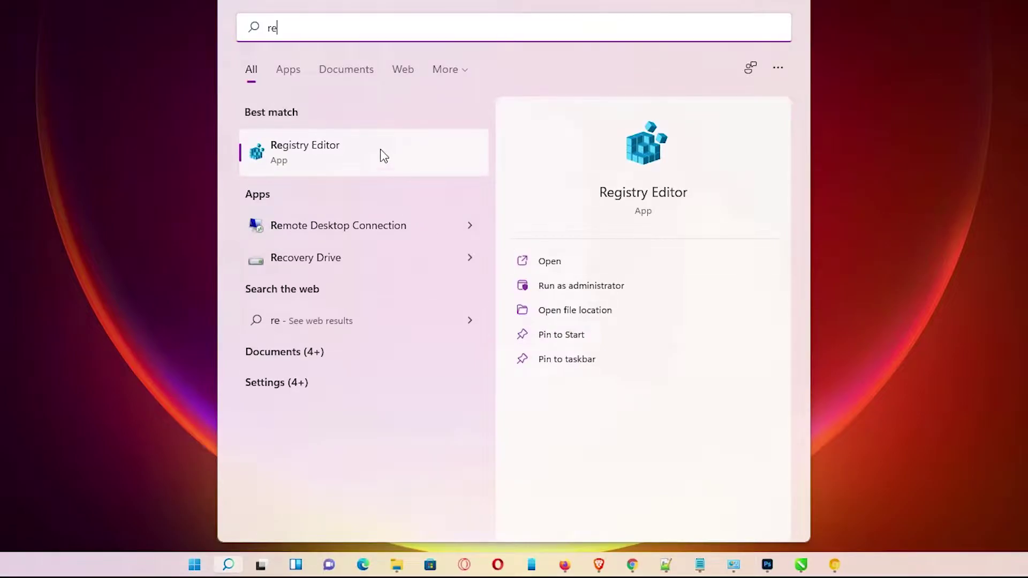
{"action": "left_click", "coordinate": [384, 155]}
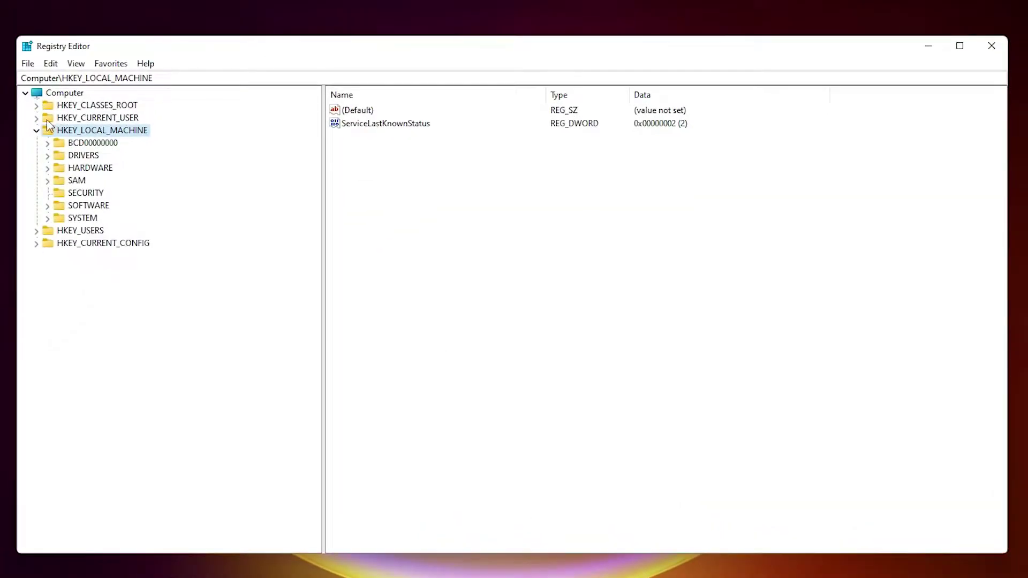
Expand HKEY_LOCAL_MACHINE, SOFTWARE and Microsoft in the registry tree
{"action": "left_click", "coordinate": [36, 130]}
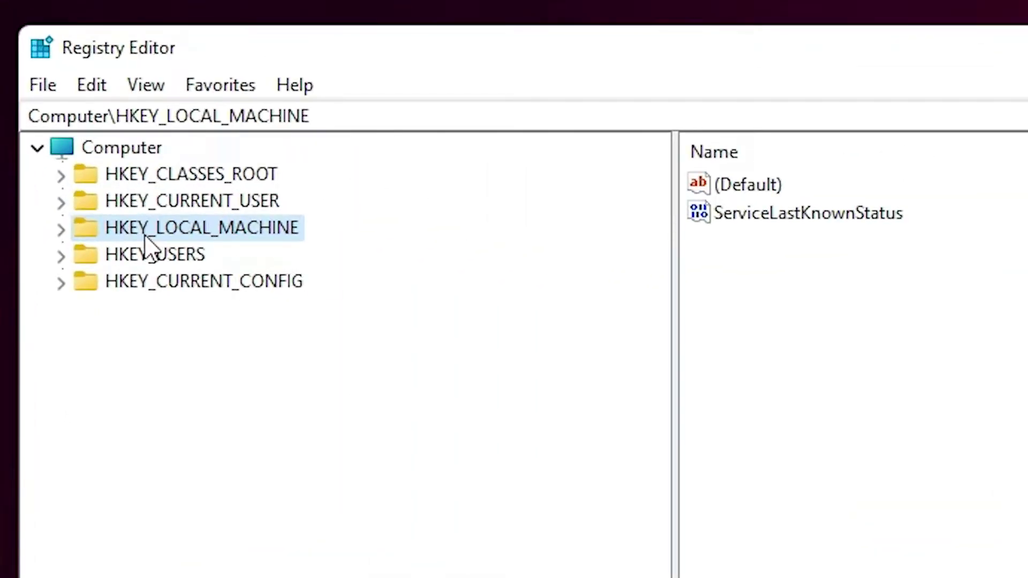
{"action": "left_click", "coordinate": [61, 230]}
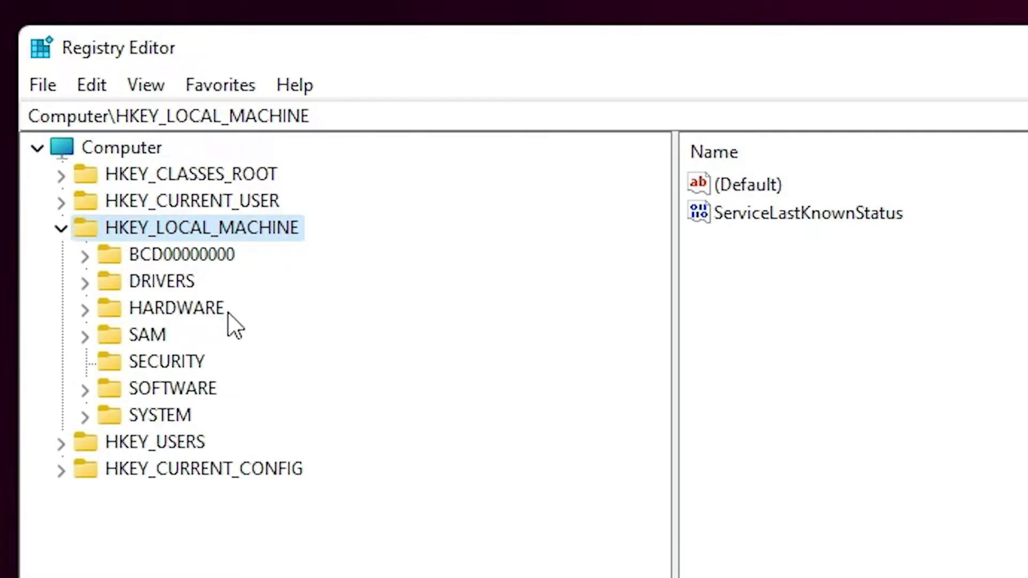
{"action": "left_click", "coordinate": [84, 388]}
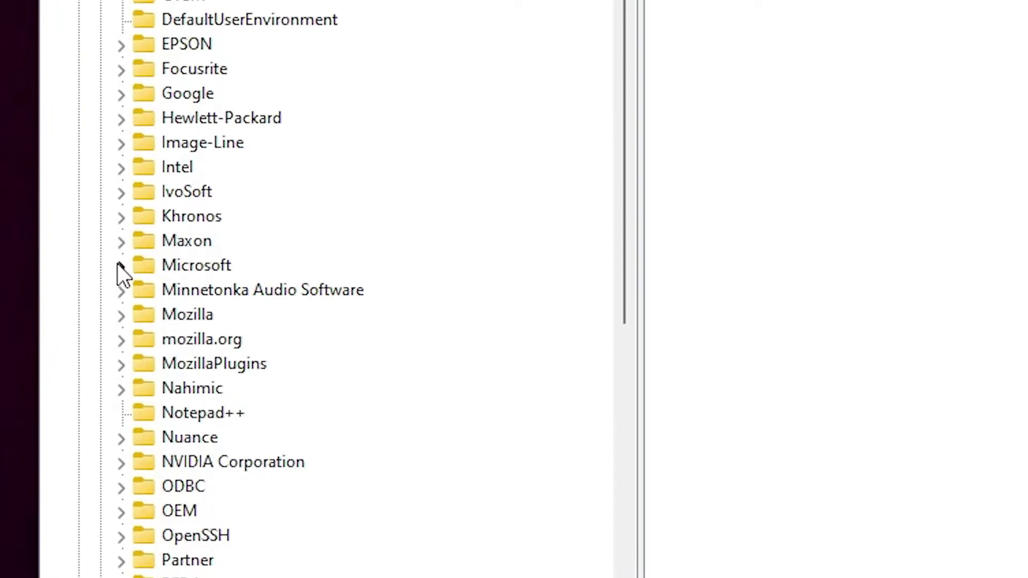
{"action": "left_click", "coordinate": [119, 267]}
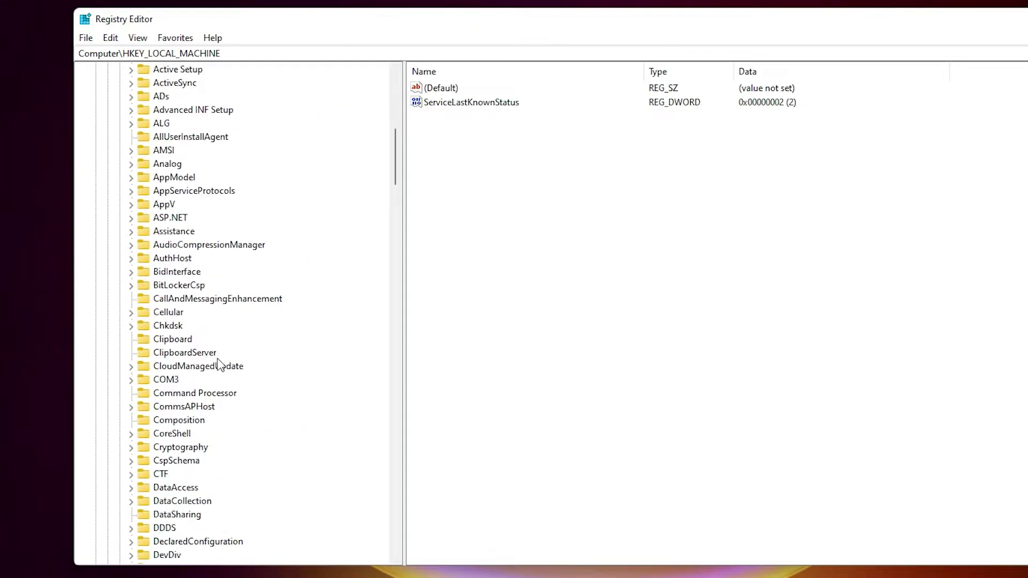
Scroll down to the Windows key under Microsoft, then select and expand it
{"action": "scroll", "coordinate": [219, 366], "scroll_direction": "down", "scroll_amount": 4}
{"action": "scroll", "coordinate": [219, 366], "scroll_direction": "down", "scroll_amount": 5}
{"action": "scroll", "coordinate": [219, 366], "scroll_direction": "down", "scroll_amount": 4}
{"action": "scroll", "coordinate": [219, 366], "scroll_direction": "down", "scroll_amount": 3}
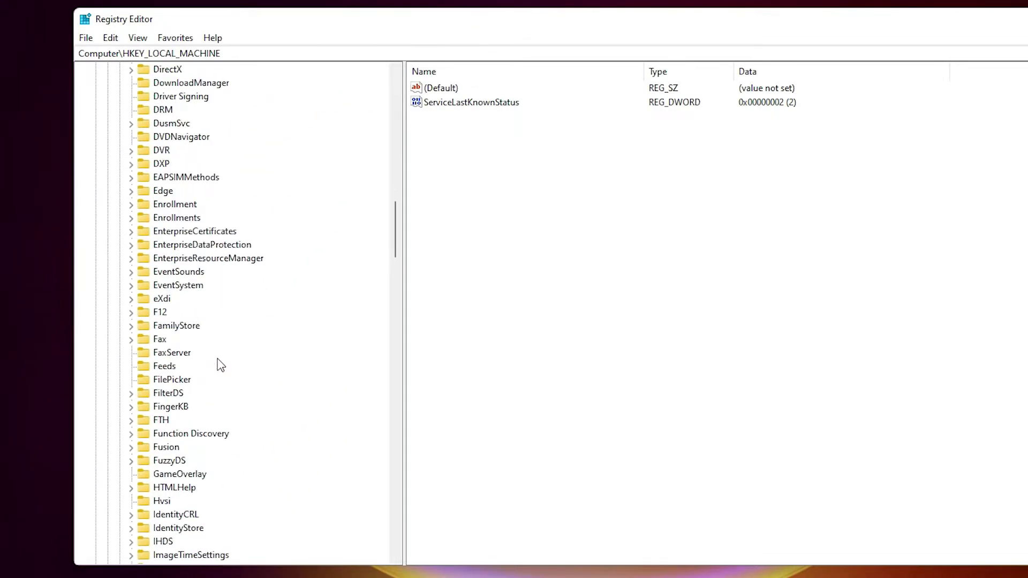
{"action": "scroll", "coordinate": [219, 364], "scroll_direction": "down", "scroll_amount": 7}
{"action": "scroll", "coordinate": [218, 363], "scroll_direction": "down", "scroll_amount": 3}
{"action": "scroll", "coordinate": [211, 391], "scroll_direction": "down", "scroll_amount": 4}
{"action": "scroll", "coordinate": [209, 402], "scroll_direction": "down", "scroll_amount": 3}
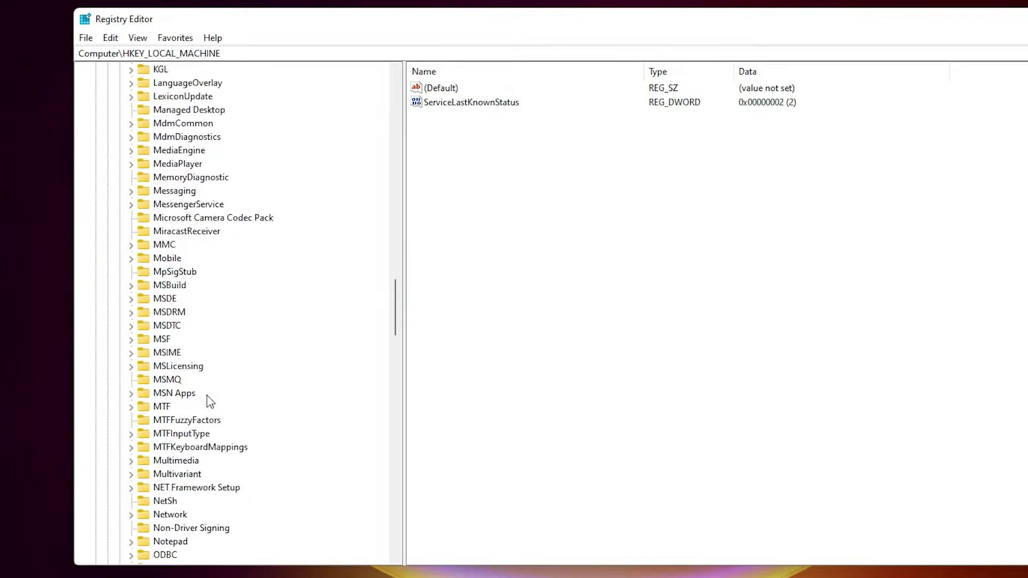
{"action": "scroll", "coordinate": [210, 401], "scroll_direction": "down", "scroll_amount": 3}
{"action": "scroll", "coordinate": [210, 401], "scroll_direction": "down", "scroll_amount": 6}
{"action": "scroll", "coordinate": [209, 402], "scroll_direction": "down", "scroll_amount": 1}
{"action": "scroll", "coordinate": [209, 402], "scroll_direction": "down", "scroll_amount": 1}
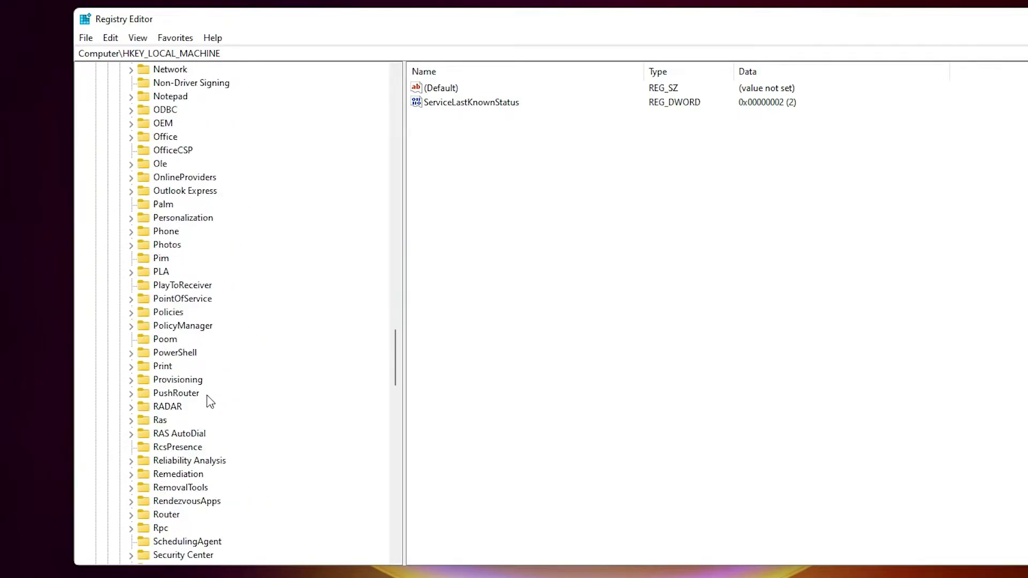
{"action": "scroll", "coordinate": [209, 402], "scroll_direction": "down", "scroll_amount": 10}
{"action": "scroll", "coordinate": [207, 401], "scroll_direction": "down", "scroll_amount": 7}
{"action": "scroll", "coordinate": [207, 398], "scroll_direction": "down", "scroll_amount": 2}
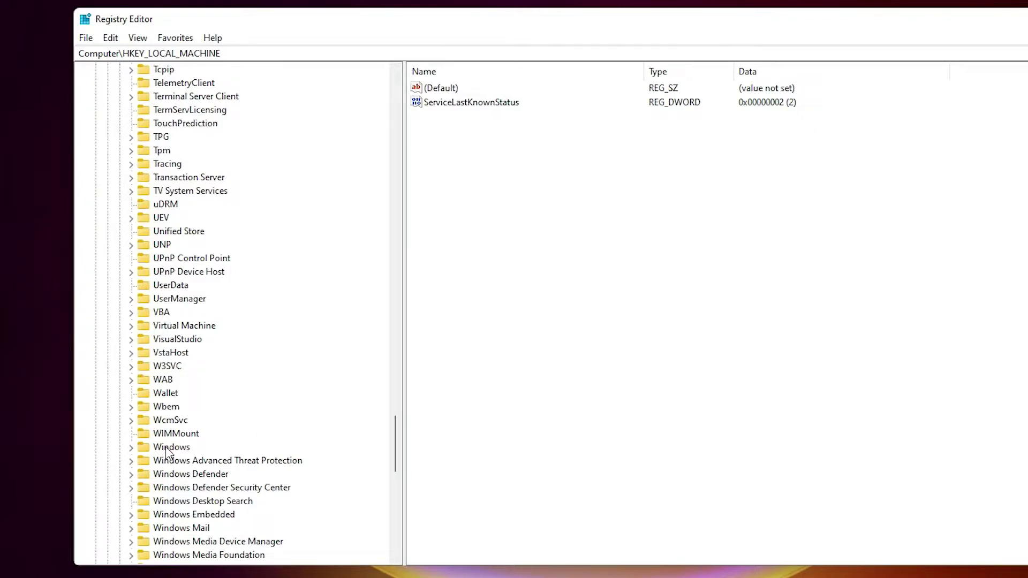
{"action": "left_click", "coordinate": [166, 449]}
{"action": "left_click", "coordinate": [130, 447]}
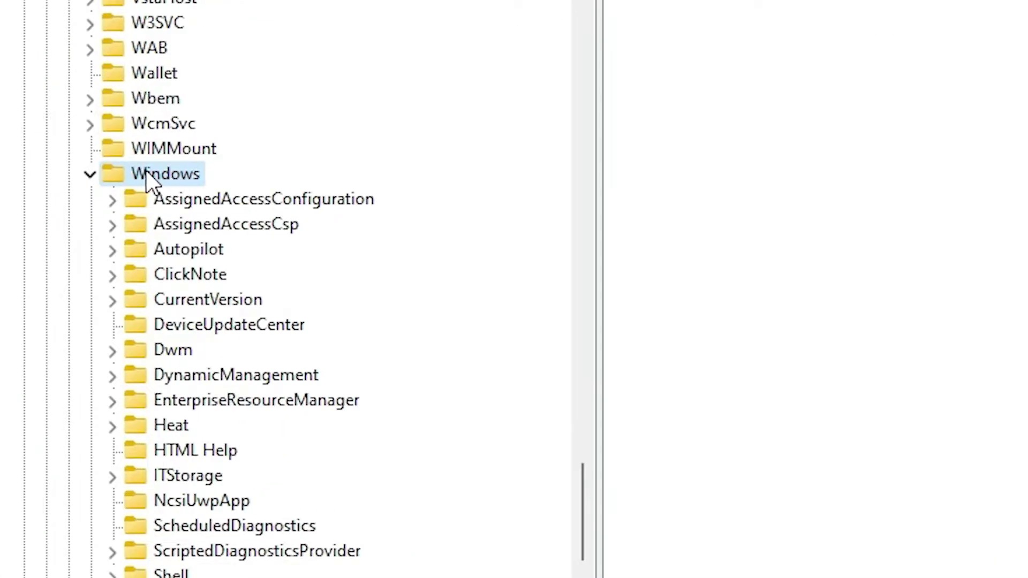
Create a new subkey under the Windows key, keeping its default name
{"action": "right_click", "coordinate": [150, 177]}
{"action": "mouse_move", "coordinate": [319, 220]}
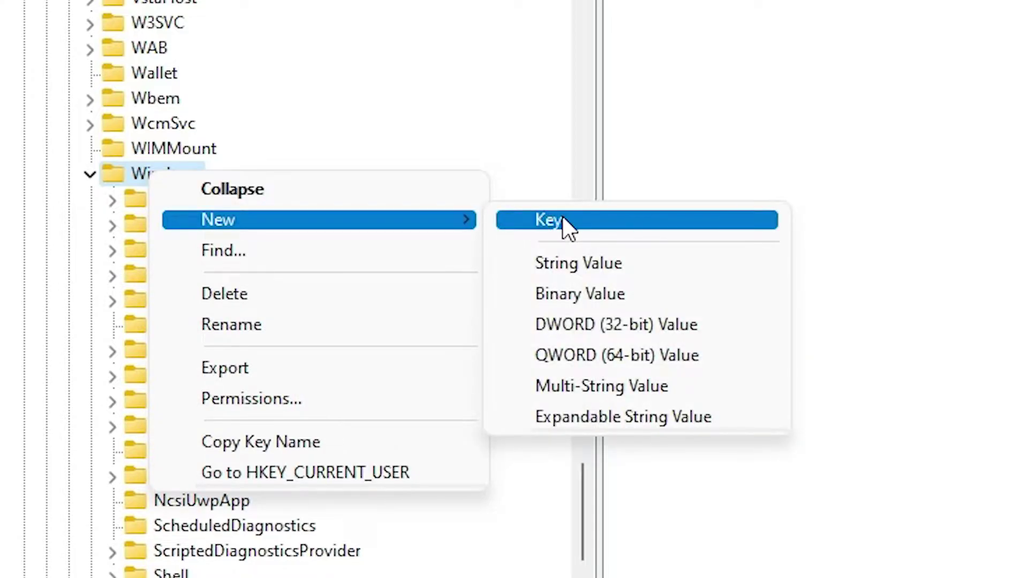
{"action": "left_click", "coordinate": [562, 217]}
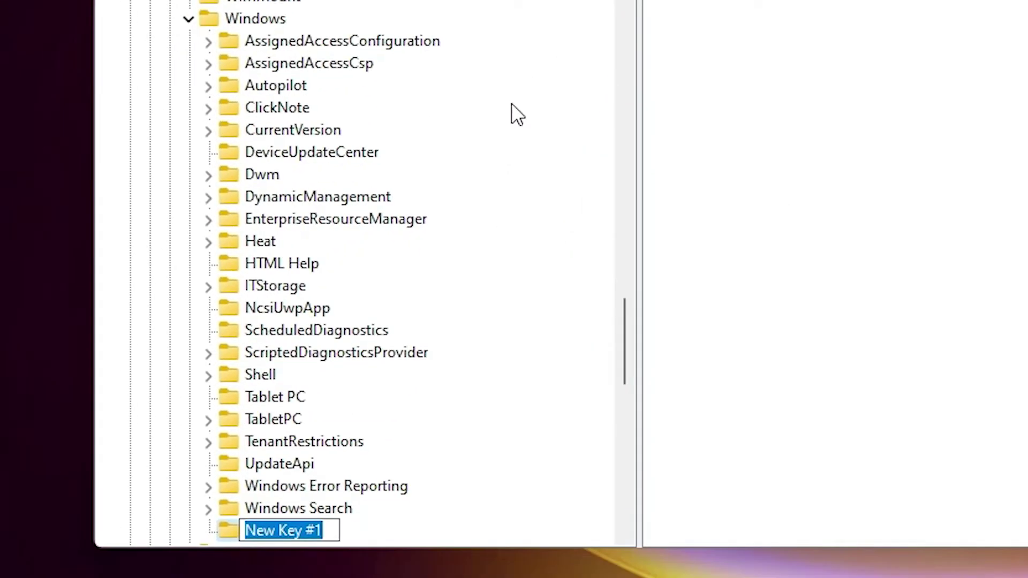
{"action": "key", "text": "Return"}
Rename New Key #1 to 'Windows Update'
{"action": "scroll", "coordinate": [455, 440], "scroll_direction": "up", "scroll_amount": 1}
{"action": "scroll", "coordinate": [453, 438], "scroll_direction": "down", "scroll_amount": 2}
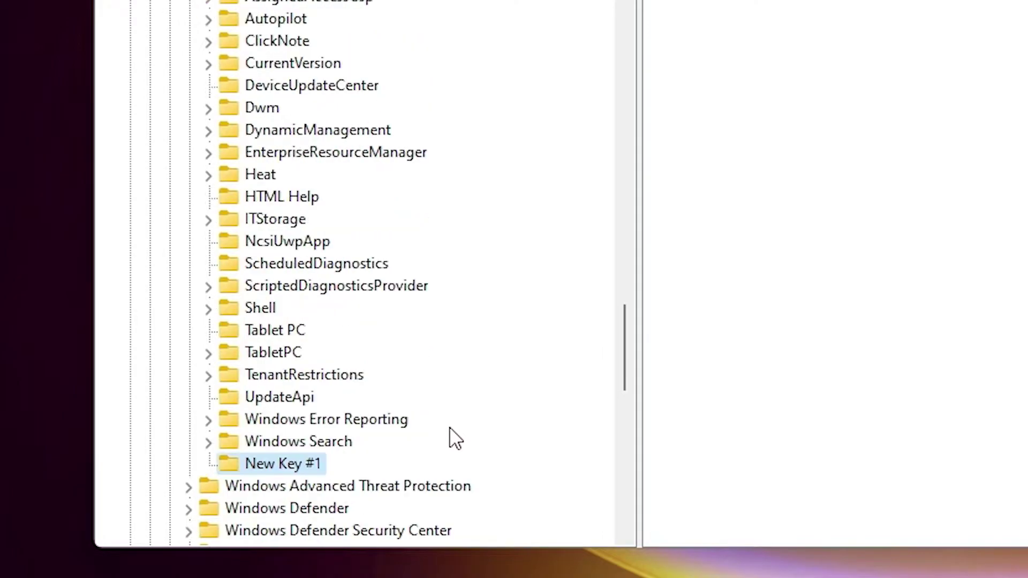
{"action": "right_click", "coordinate": [283, 461]}
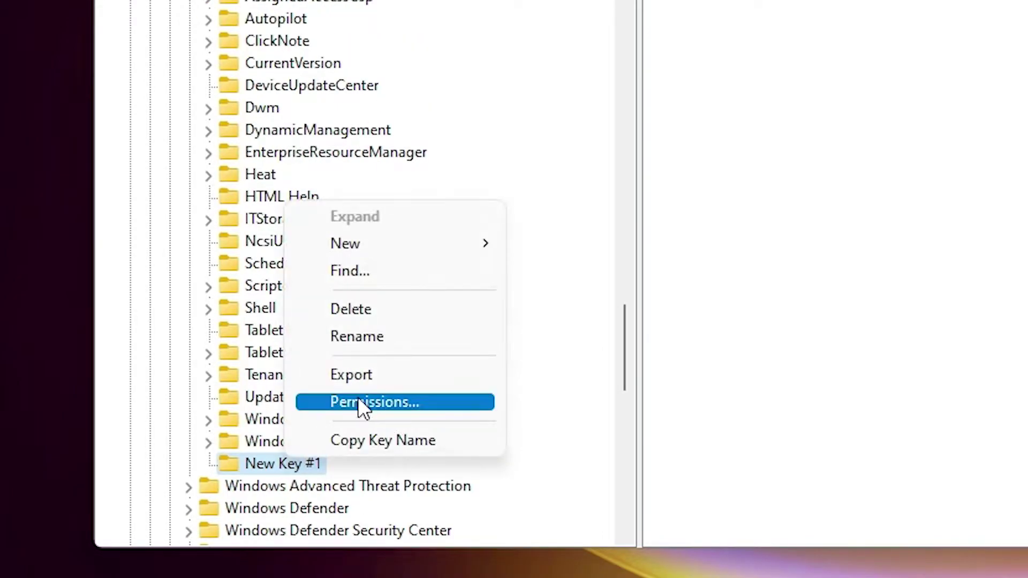
{"action": "left_click", "coordinate": [405, 336]}
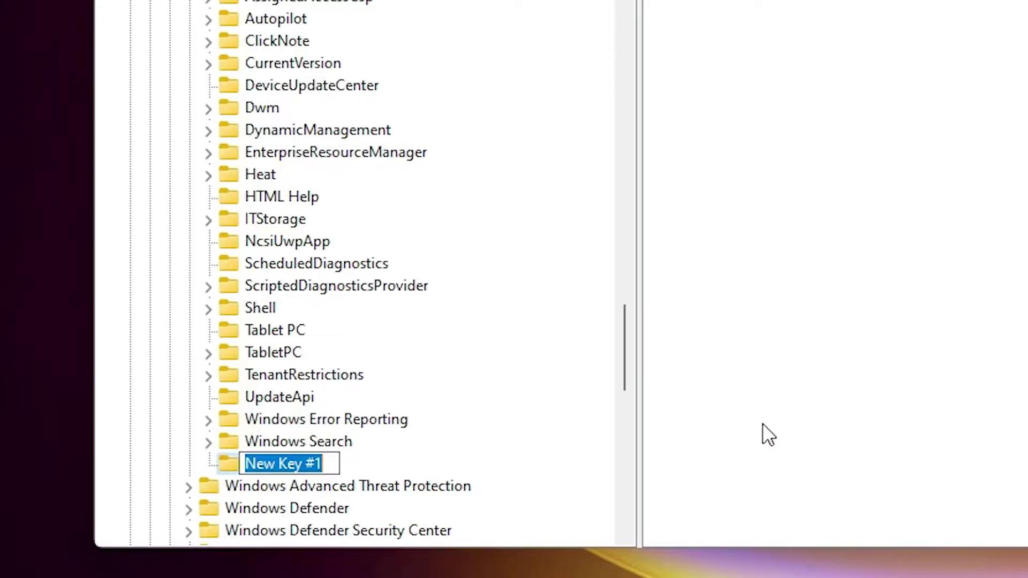
{"action": "type", "text": "Wi"}
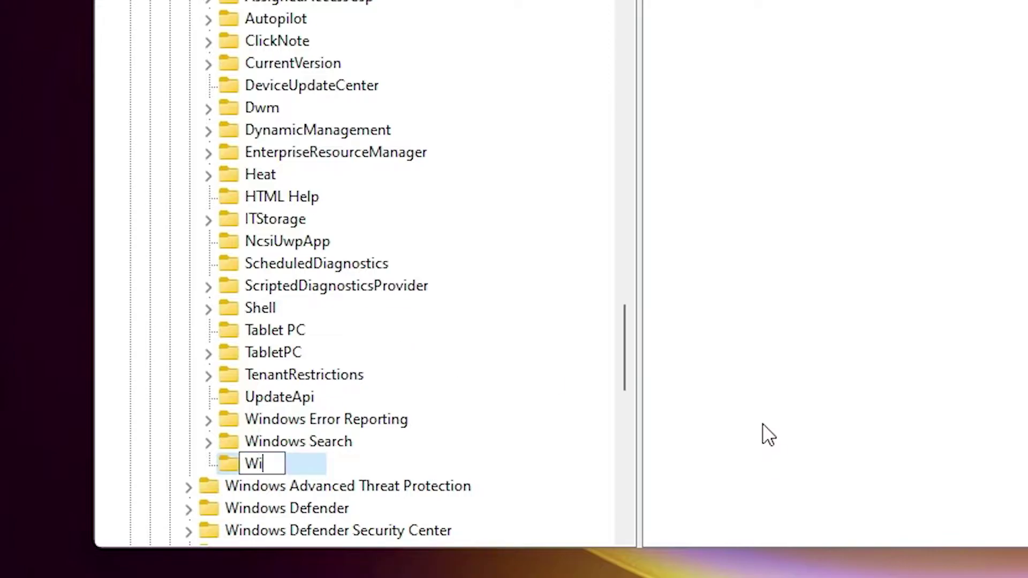
{"action": "type", "text": "ndows "}
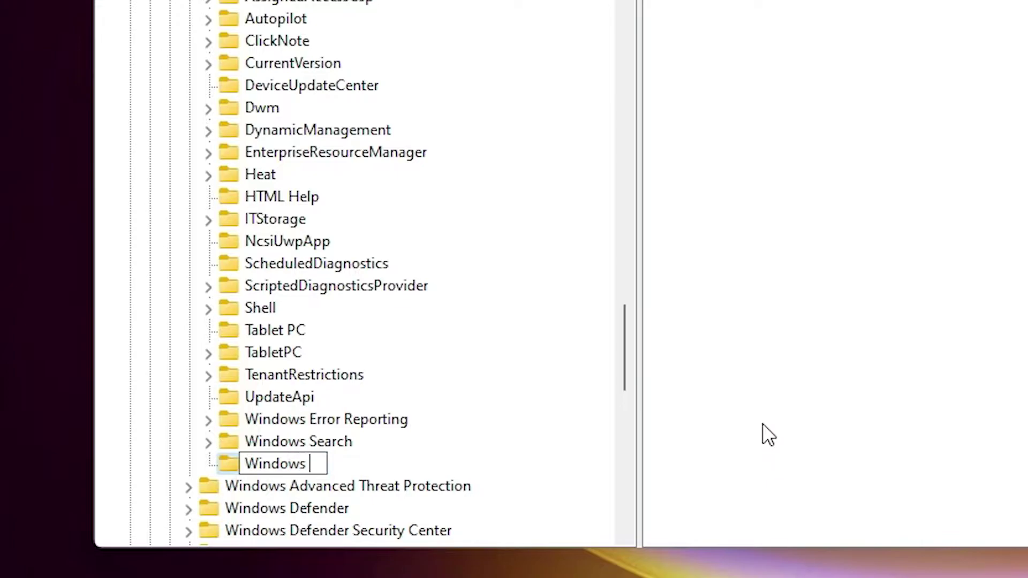
{"action": "type", "text": "Updat"}
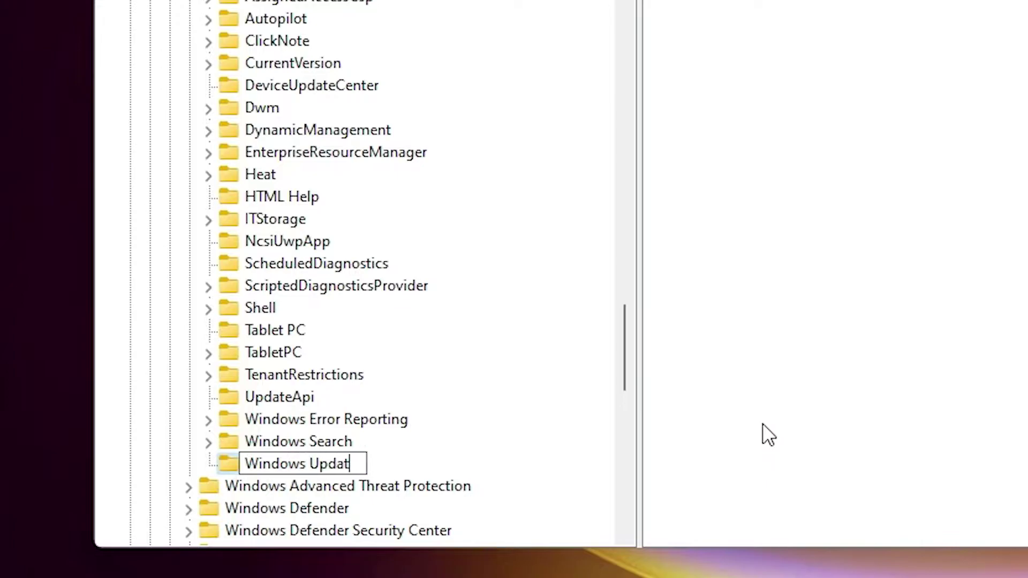
{"action": "type", "text": "e"}
{"action": "key", "text": "Return"}
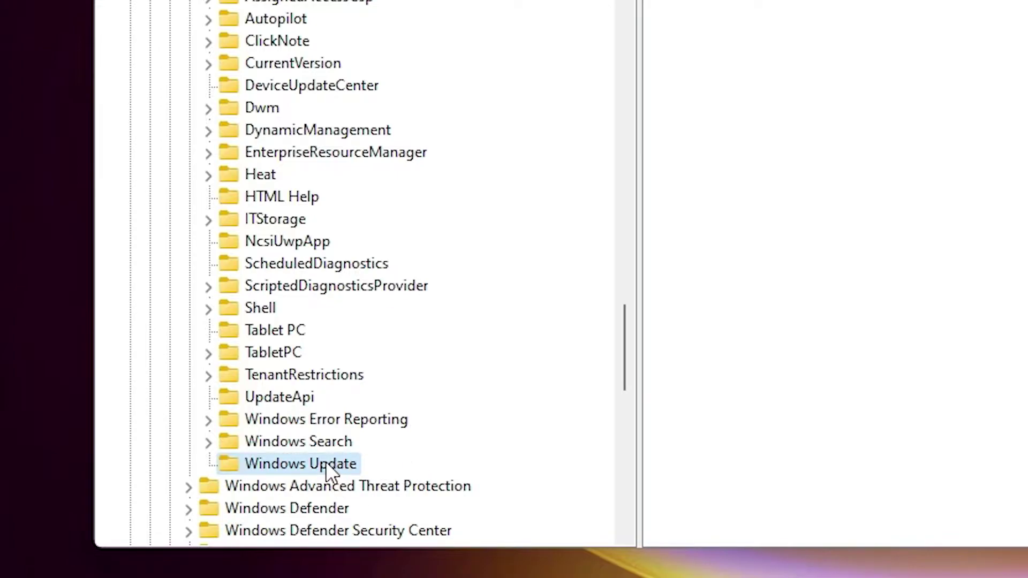
Create a subkey named 'AU' under the Windows Update key
{"action": "scroll", "coordinate": [535, 314], "scroll_direction": "down", "scroll_amount": 2}
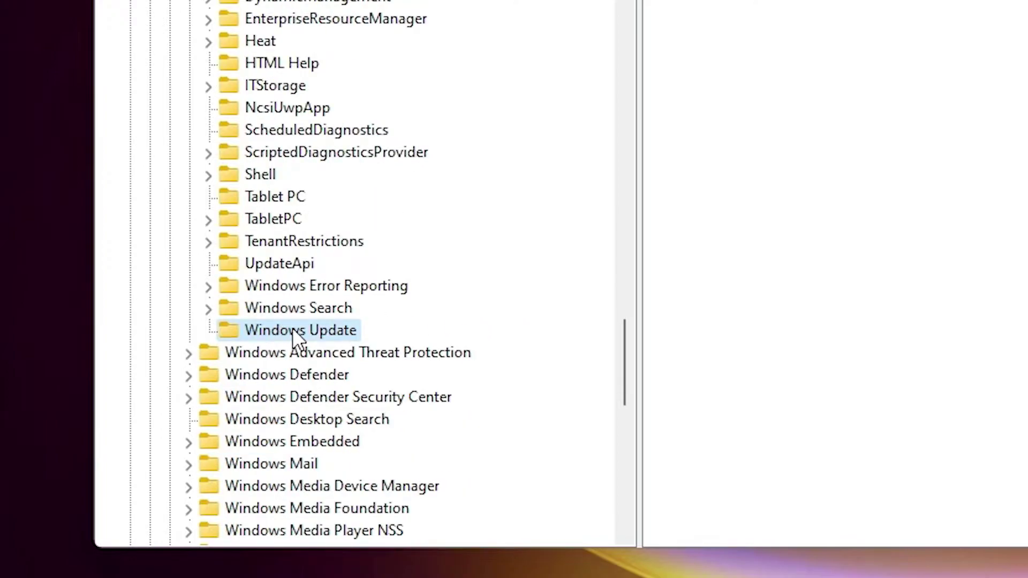
{"action": "scroll", "coordinate": [293, 328], "scroll_direction": "down", "scroll_amount": 2}
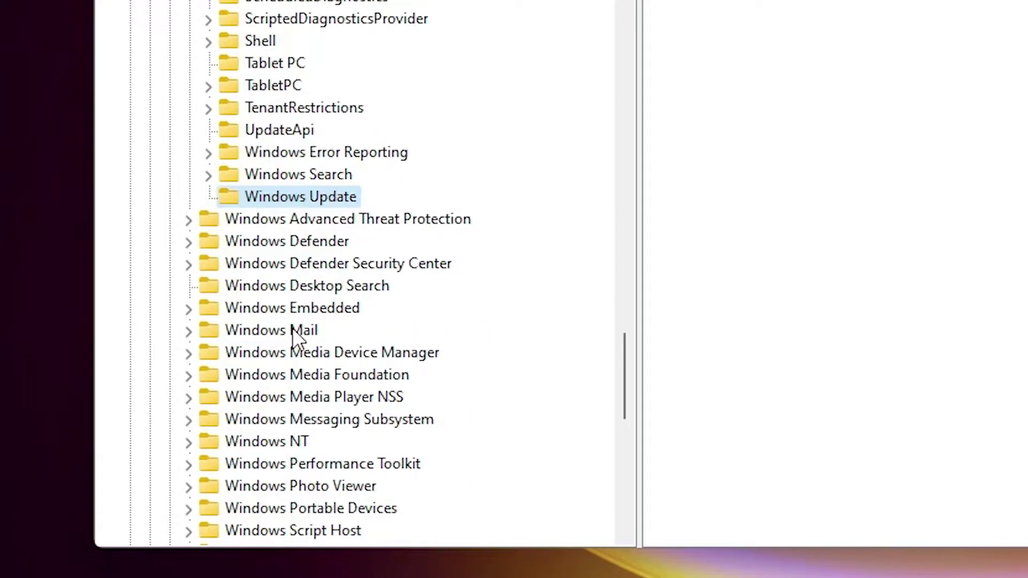
{"action": "right_click", "coordinate": [315, 198]}
{"action": "mouse_move", "coordinate": [425, 243]}
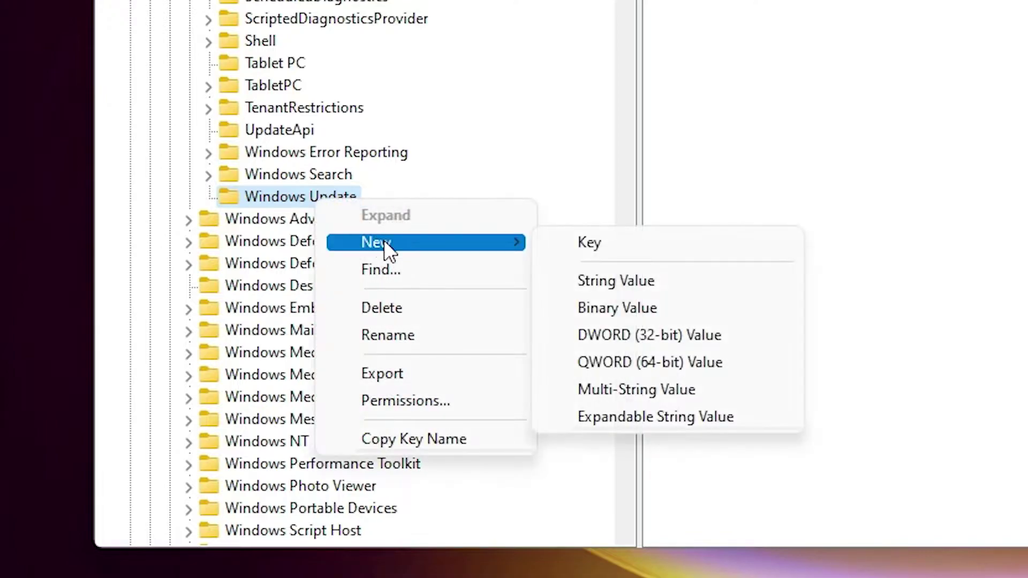
{"action": "left_click", "coordinate": [606, 242]}
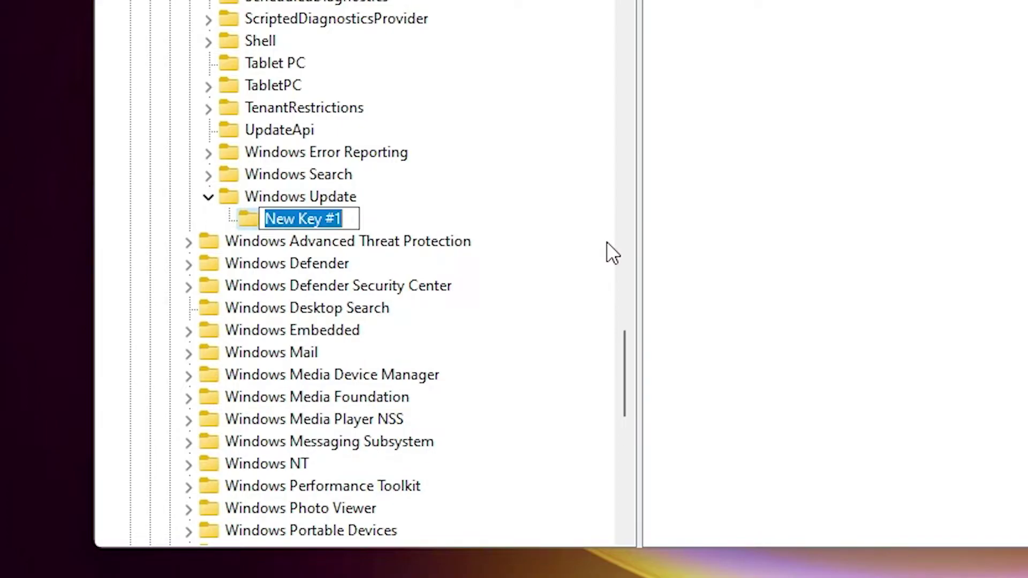
{"action": "type", "text": "AU"}
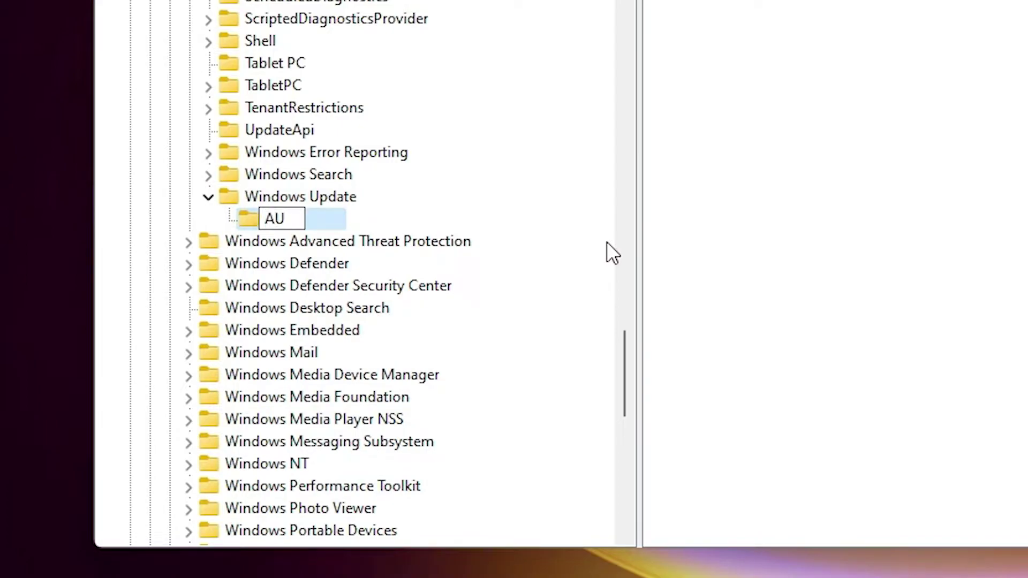
{"action": "key", "text": "Return"}
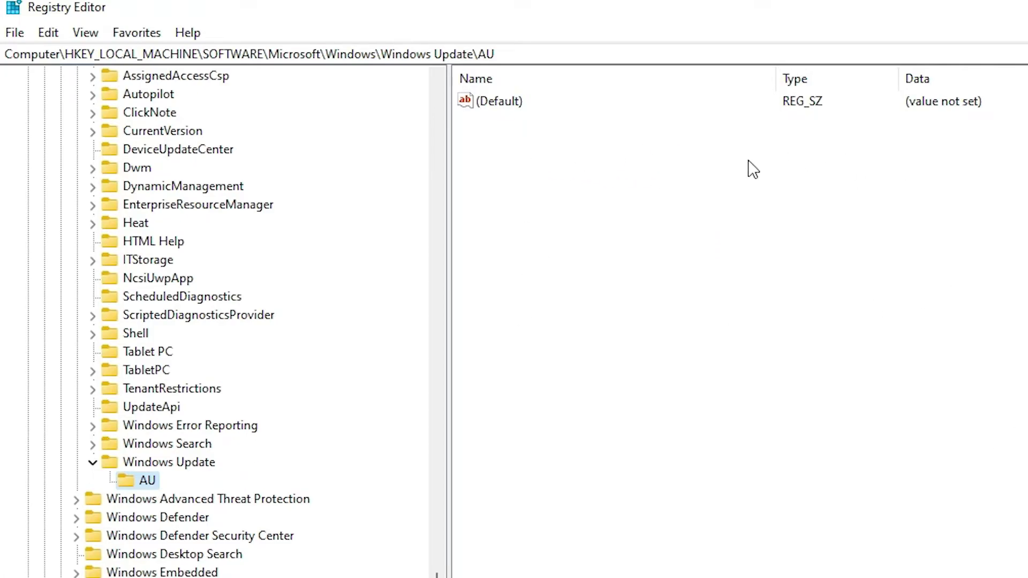
Add a new QWORD (64-bit) value to the AU key
{"action": "right_click", "coordinate": [596, 202]}
{"action": "mouse_move", "coordinate": [652, 210]}
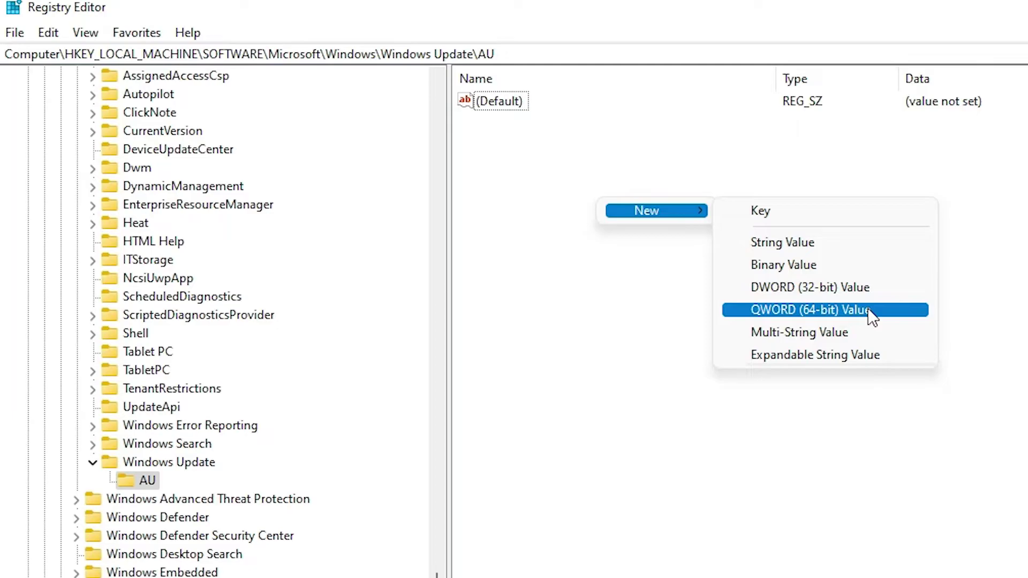
{"action": "left_click", "coordinate": [846, 305]}
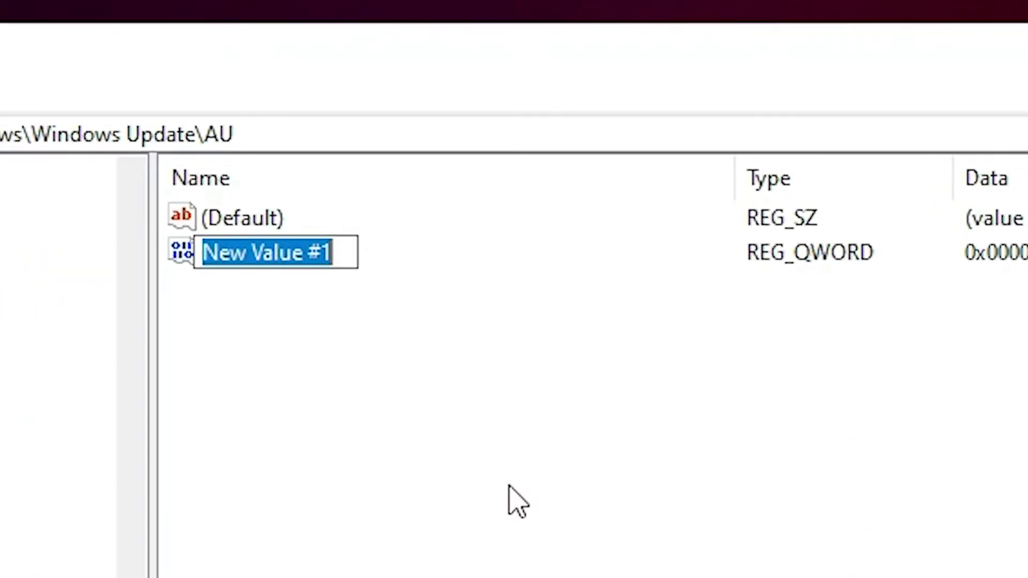
Rename New Value #1 to NoAutoRebootWithLoggedOnUser, pasting the name copied from the notes
{"action": "key", "text": "Return"}
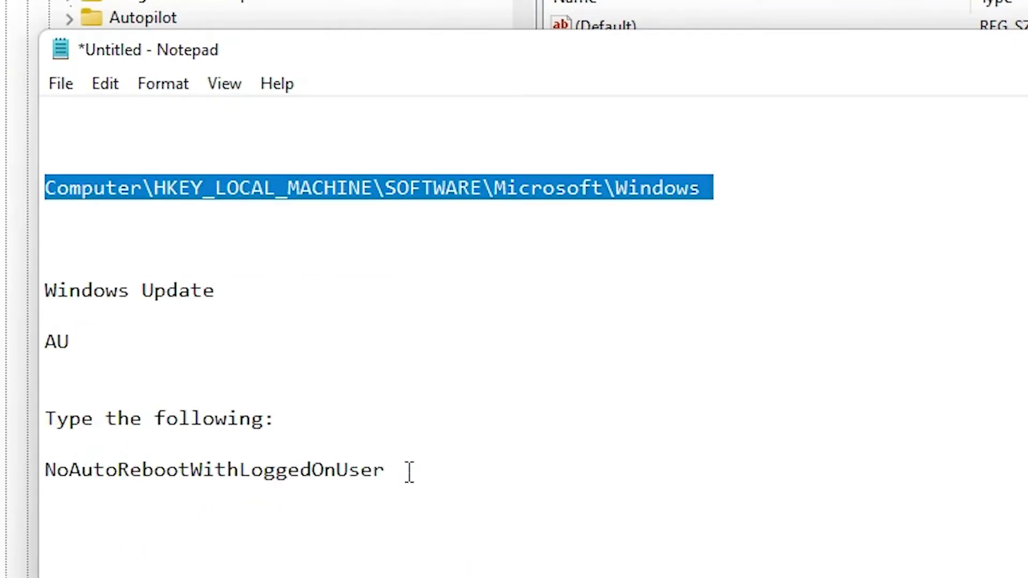
{"action": "left_click_drag", "start_coordinate": [456, 470], "coordinate": [39, 470]}
{"action": "key", "text": "ctrl+c"}
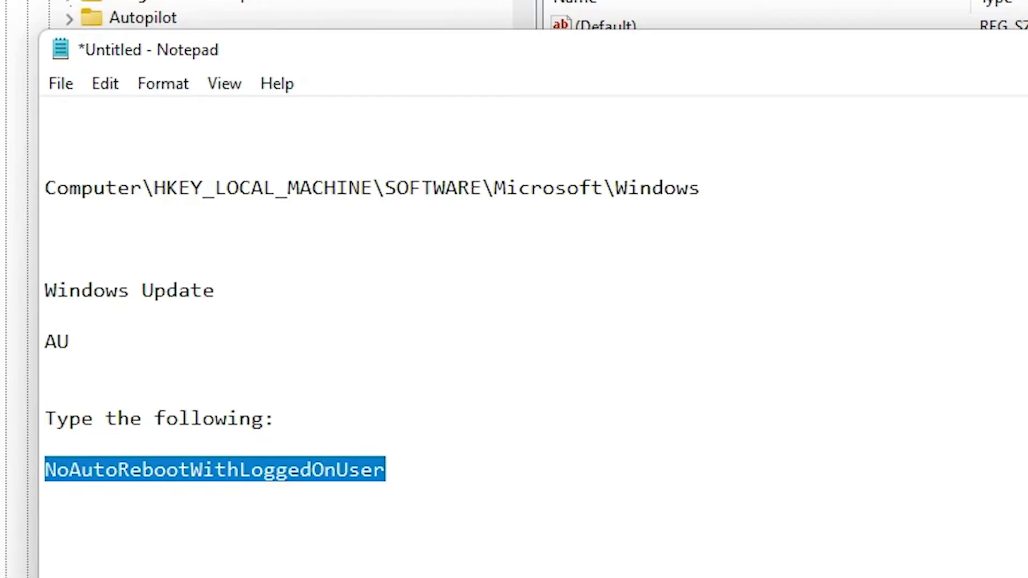
{"action": "left_click", "coordinate": [661, 78]}
{"action": "right_click", "coordinate": [661, 78]}
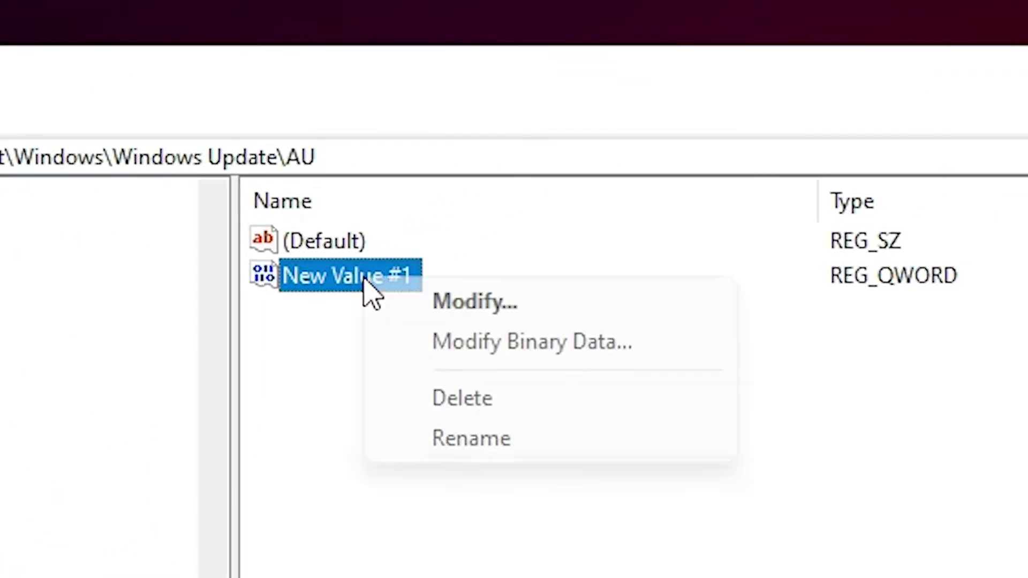
{"action": "left_click", "coordinate": [463, 438]}
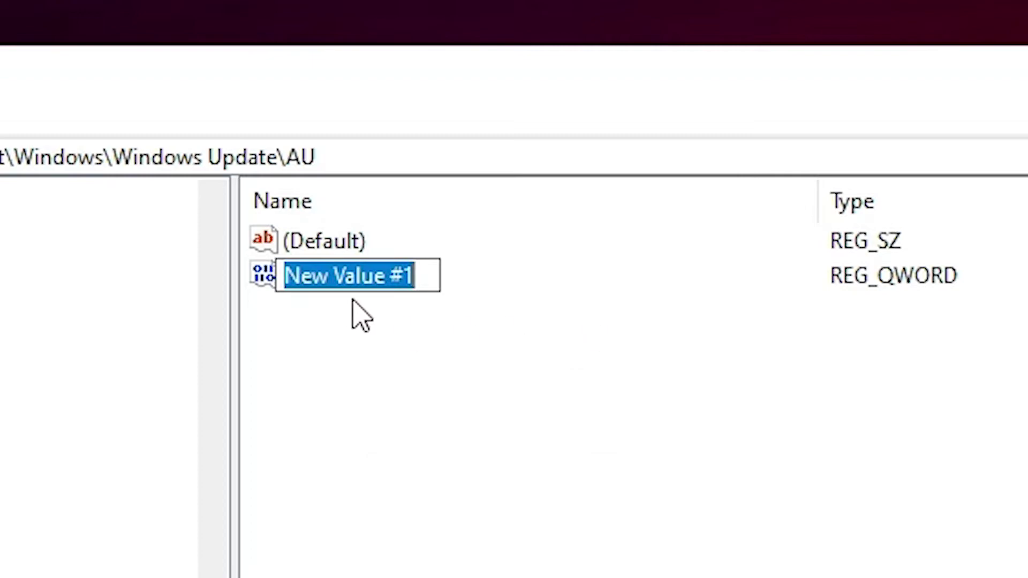
{"action": "key", "text": "ctrl+v"}
{"action": "key", "text": "Return"}
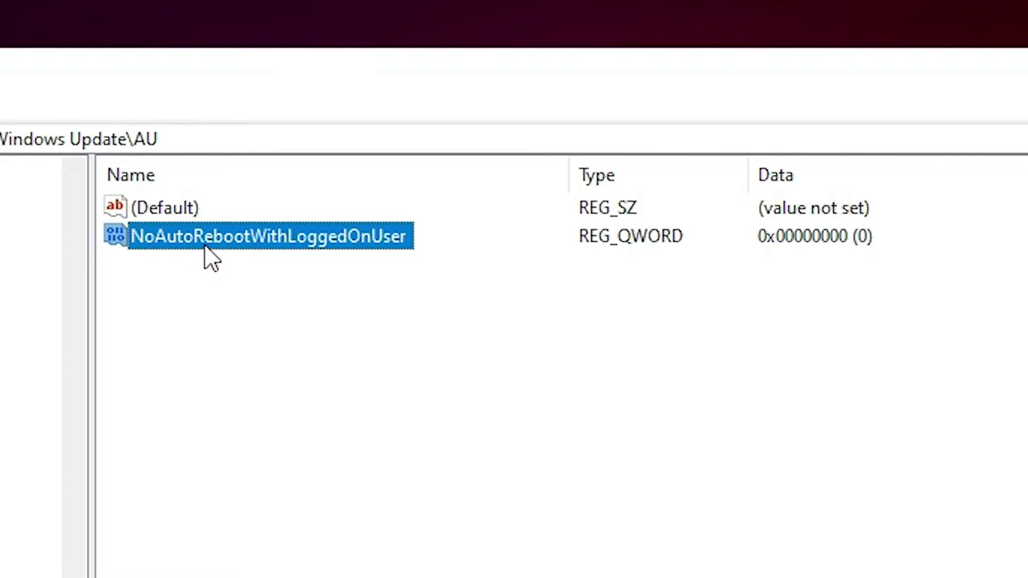
Set NoAutoRebootWithLoggedOnUser's value data to 1
{"action": "right_click", "coordinate": [196, 249]}
{"action": "right_click", "coordinate": [155, 239]}
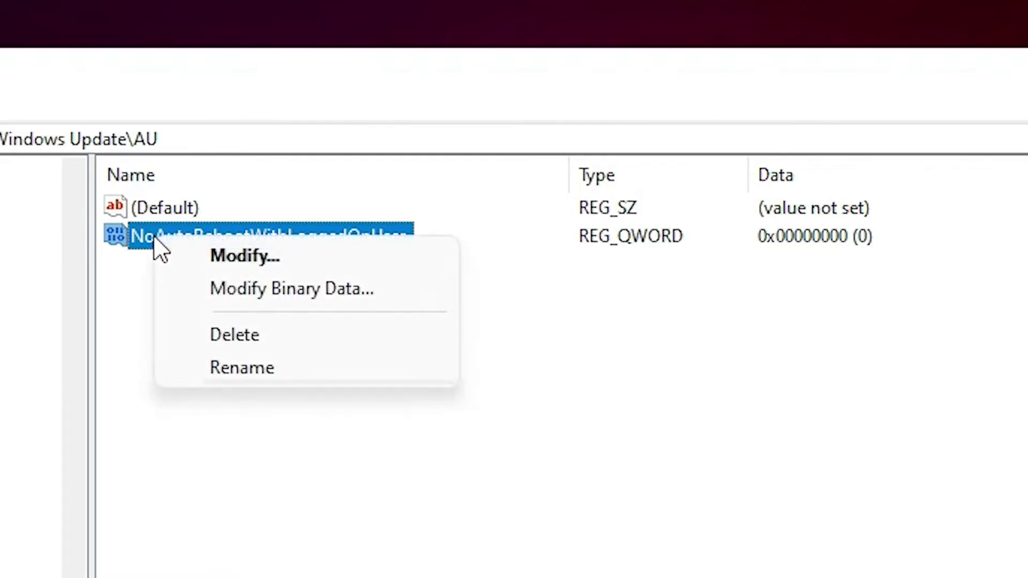
{"action": "left_click", "coordinate": [229, 261]}
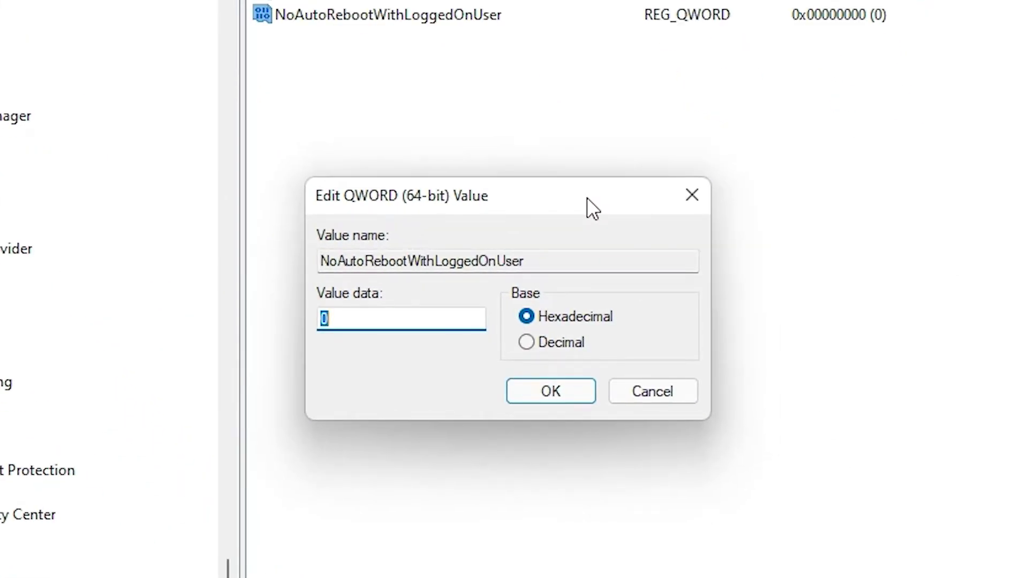
{"action": "type", "text": "1"}
{"action": "left_click", "coordinate": [542, 383]}
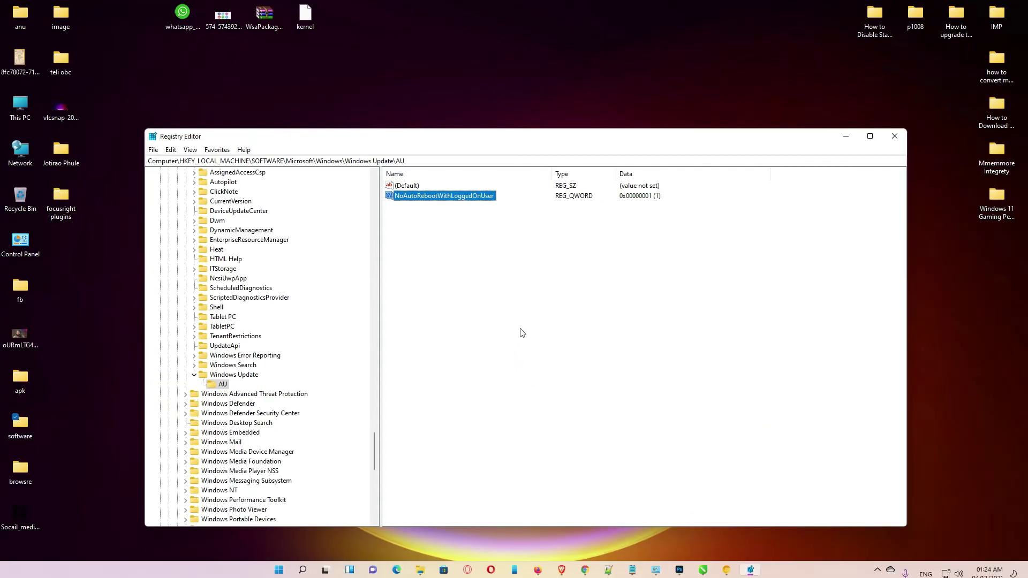
{"action": "left_click", "coordinate": [522, 333]}
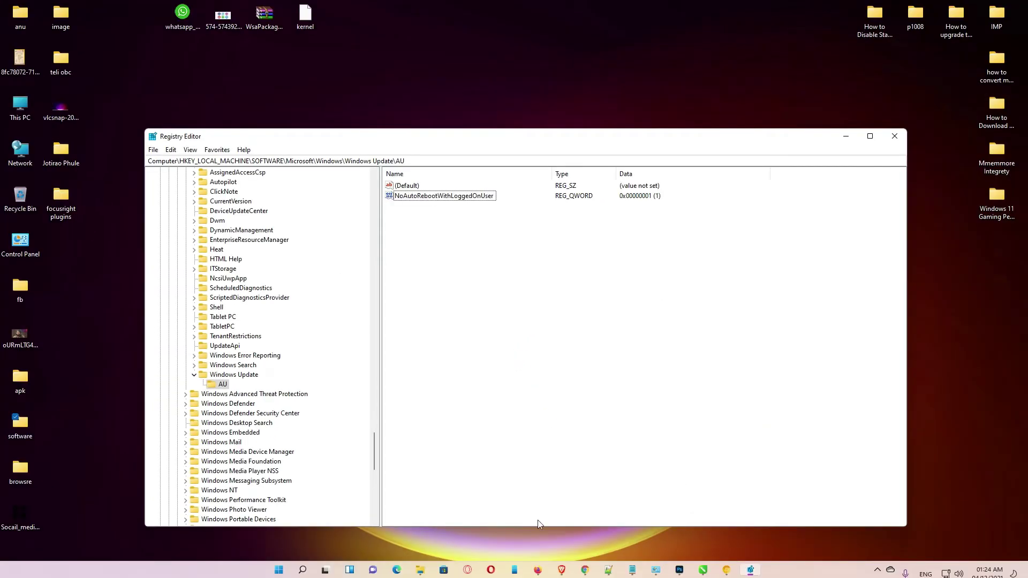
{"action": "left_click", "coordinate": [279, 570]}
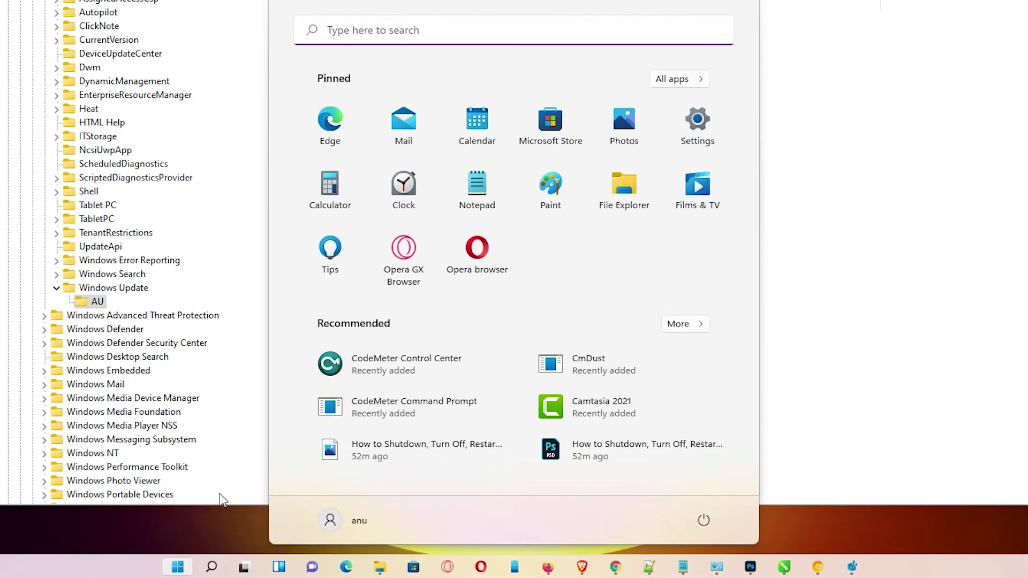
{"action": "left_click", "coordinate": [704, 524]}
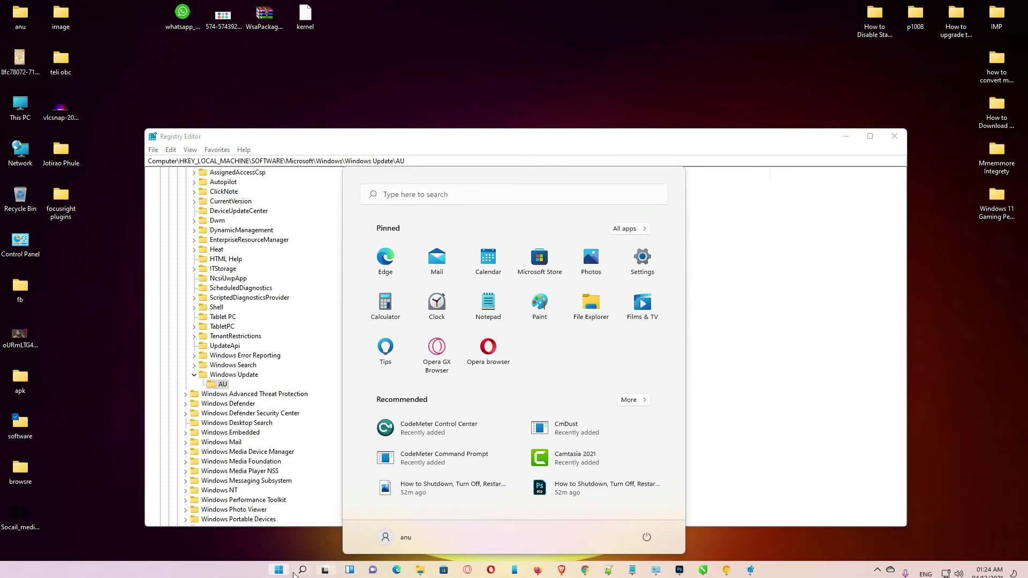
{"action": "left_click", "coordinate": [283, 573]}
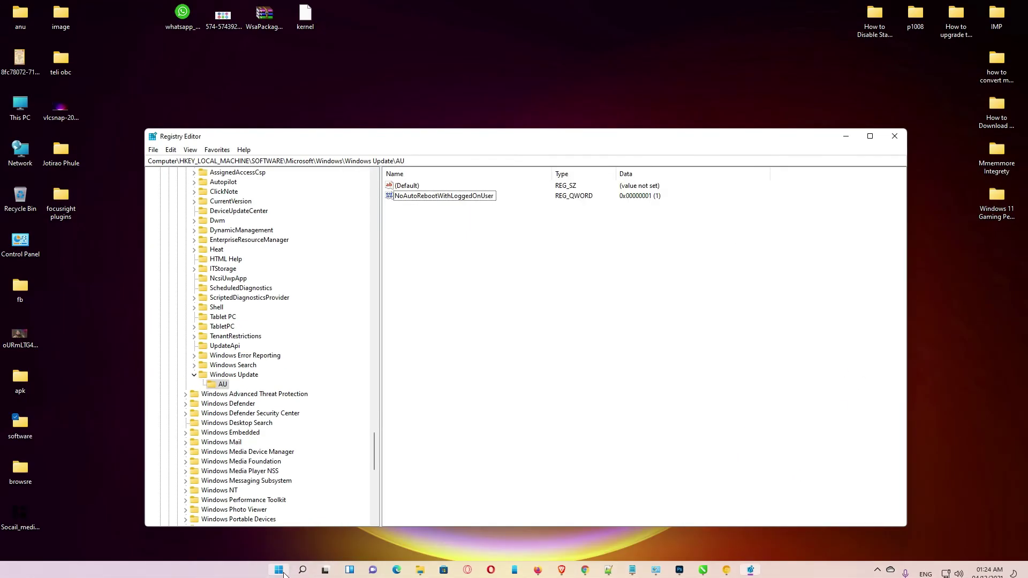